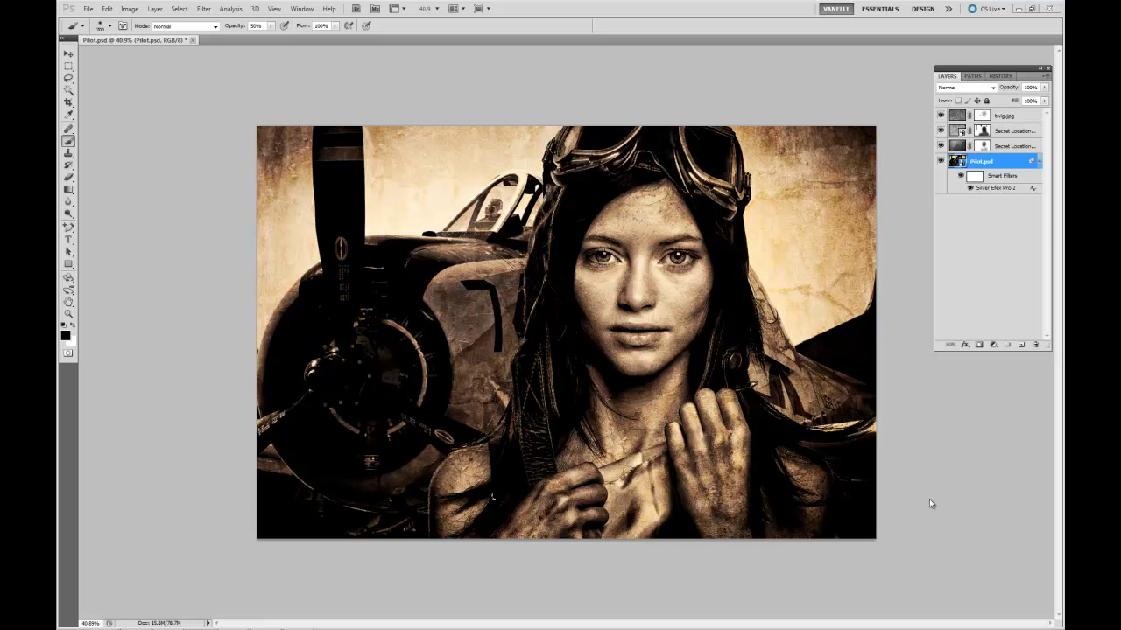
Add a Solid Color fill layer in muted brown R116 G108 B73 (746c49)
click(994, 346)
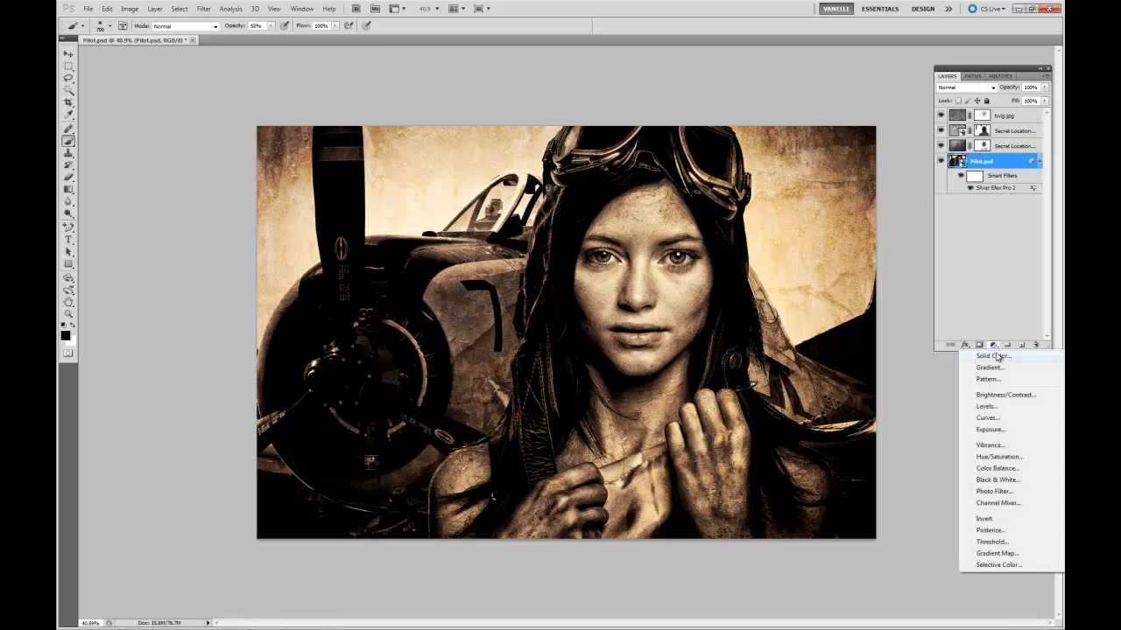
click(996, 355)
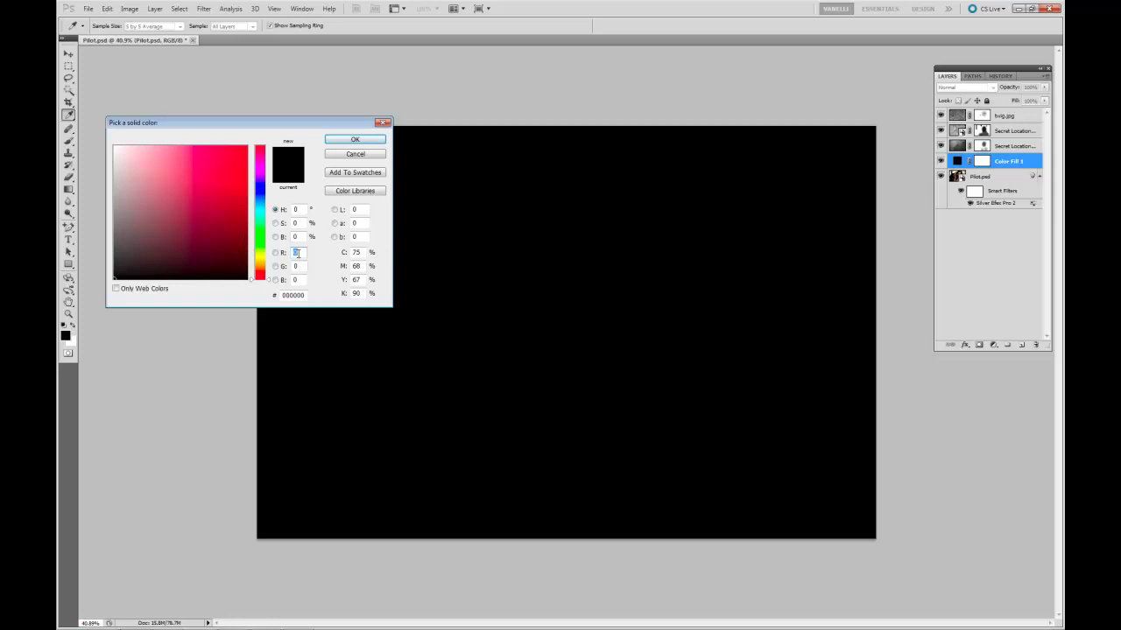
text(116)
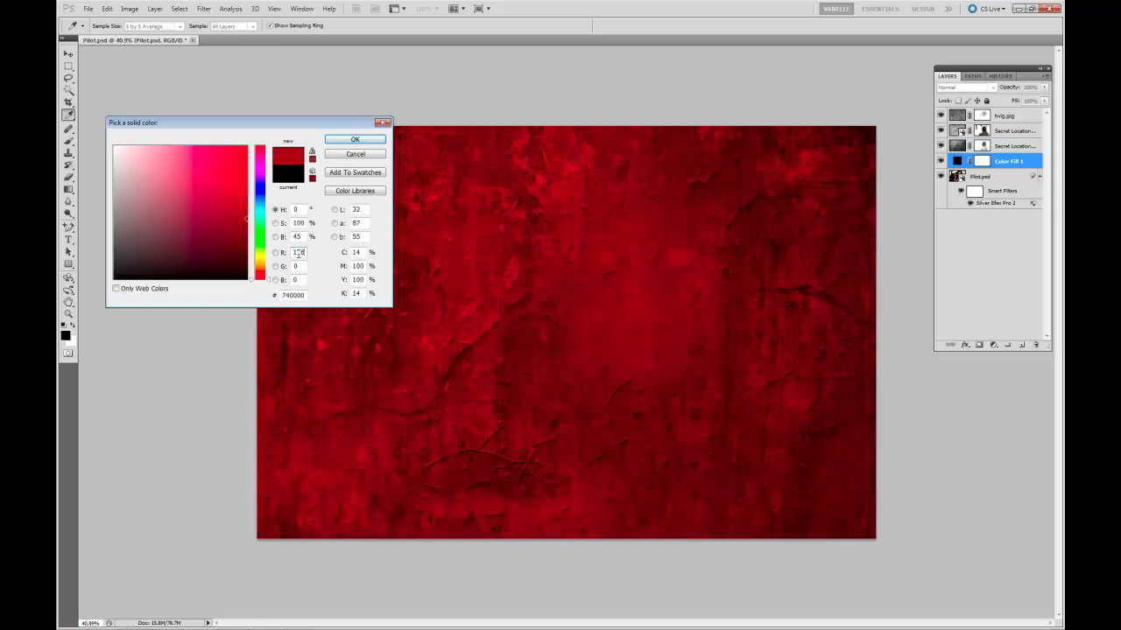
text(108)
key(Tab)
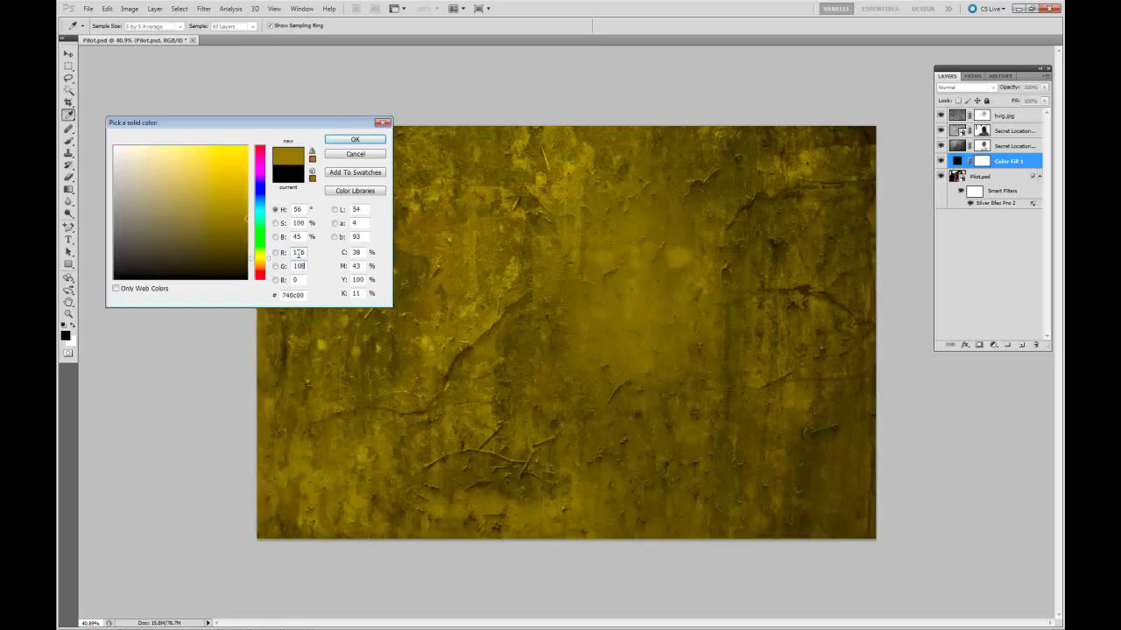
text(73)
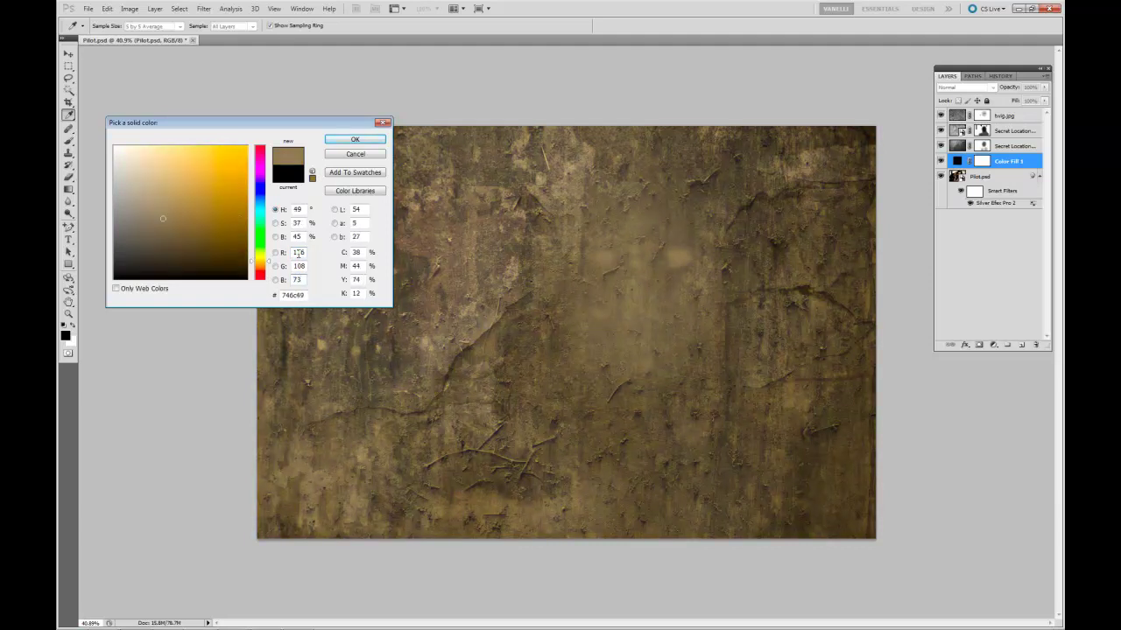
click(355, 140)
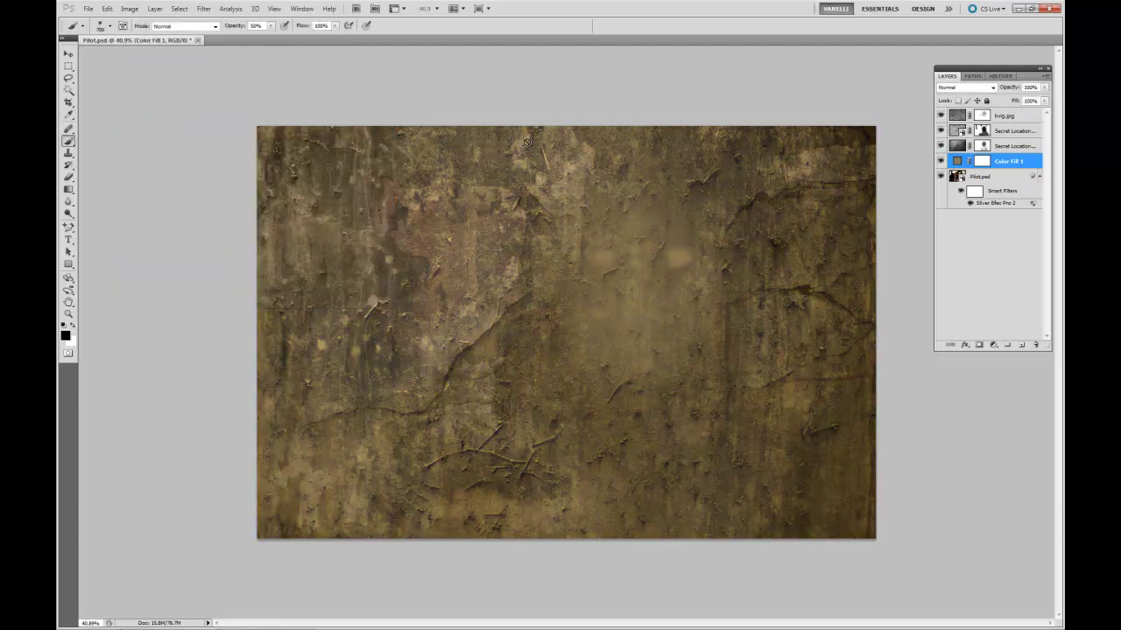
Blend Color Fill 1 in Soft Light after briefly trying Hard Light
click(984, 86)
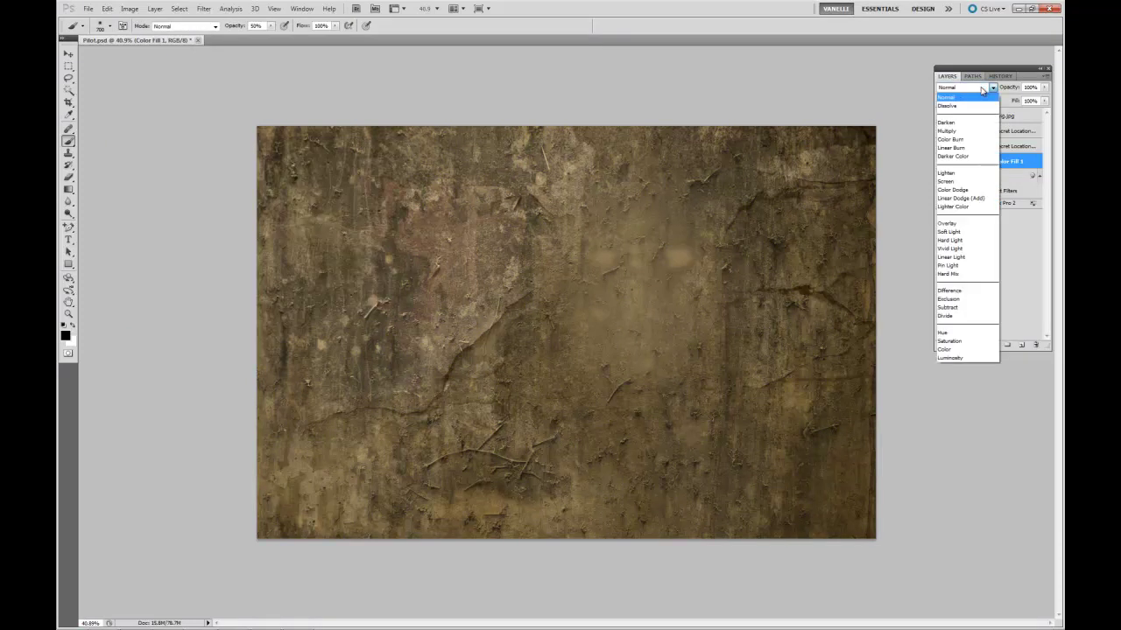
click(967, 233)
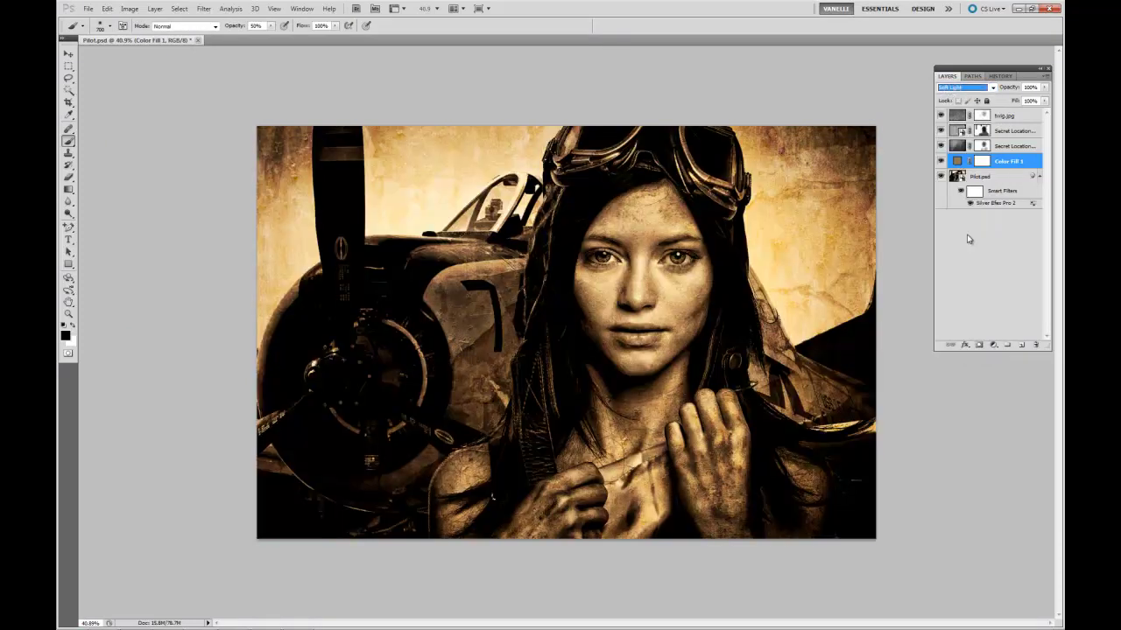
key(Down)
key(Up)
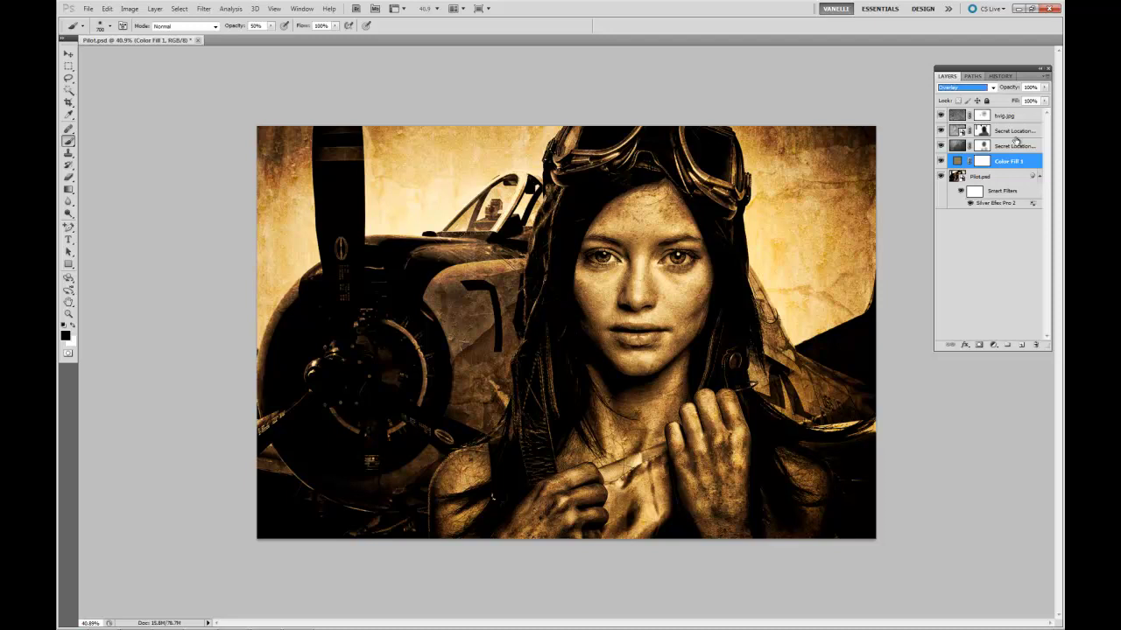
Lower Color Fill 1's opacity to 33% and add an empty layer at the top
click(1045, 89)
drag(1044, 103, 1021, 101)
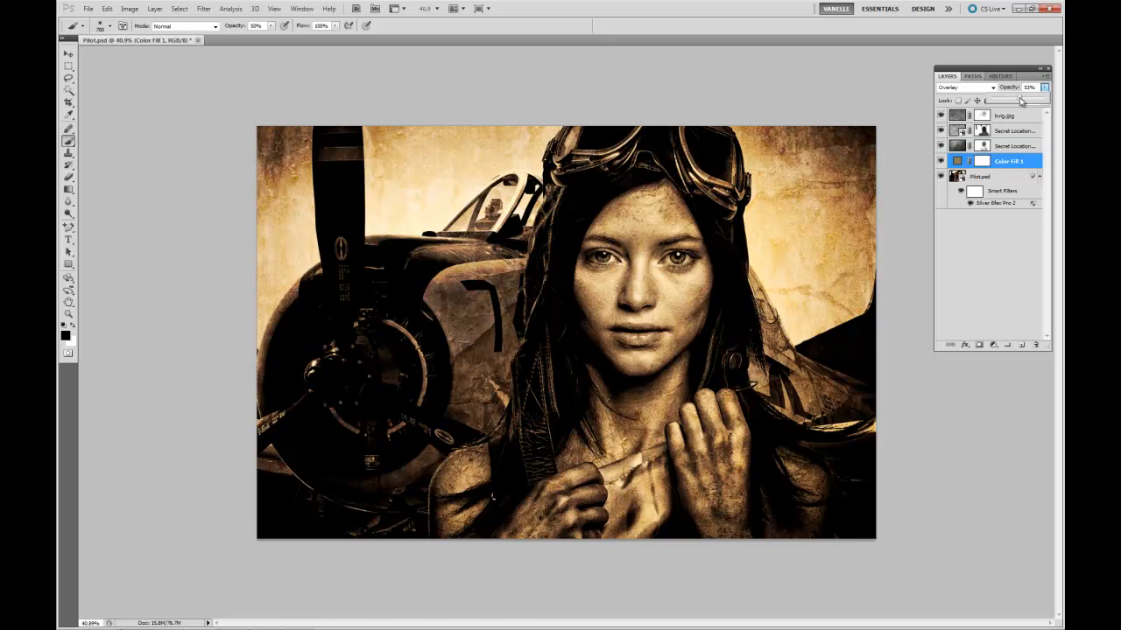
click(1015, 160)
click(1020, 348)
drag(1005, 159, 1000, 114)
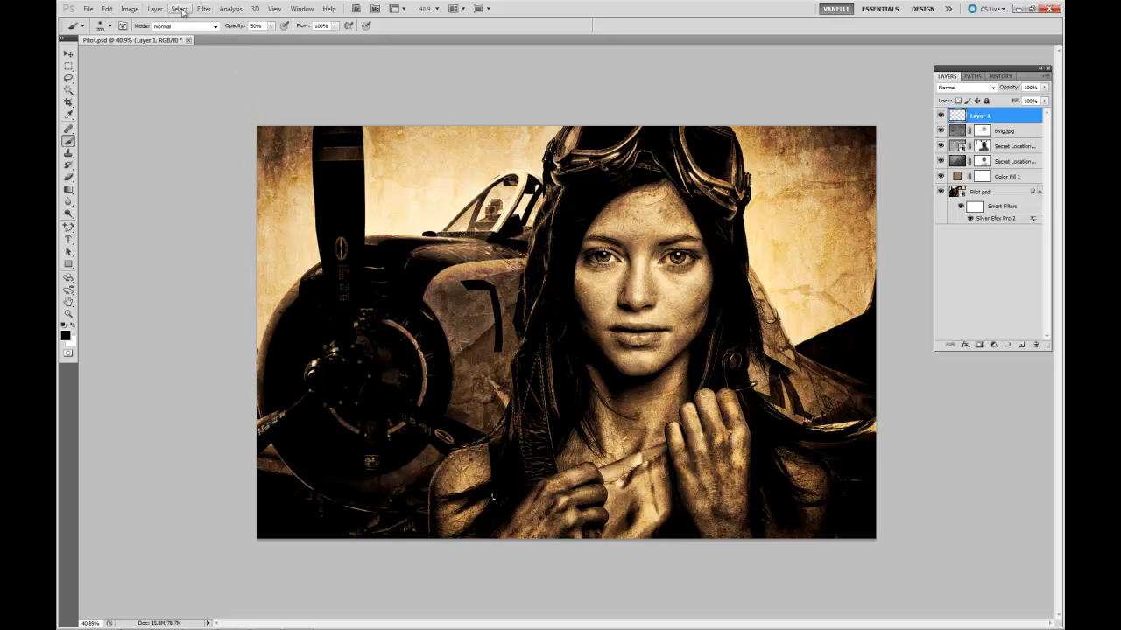
Fill Layer 1 with 50% gray using Edit > Fill
click(108, 10)
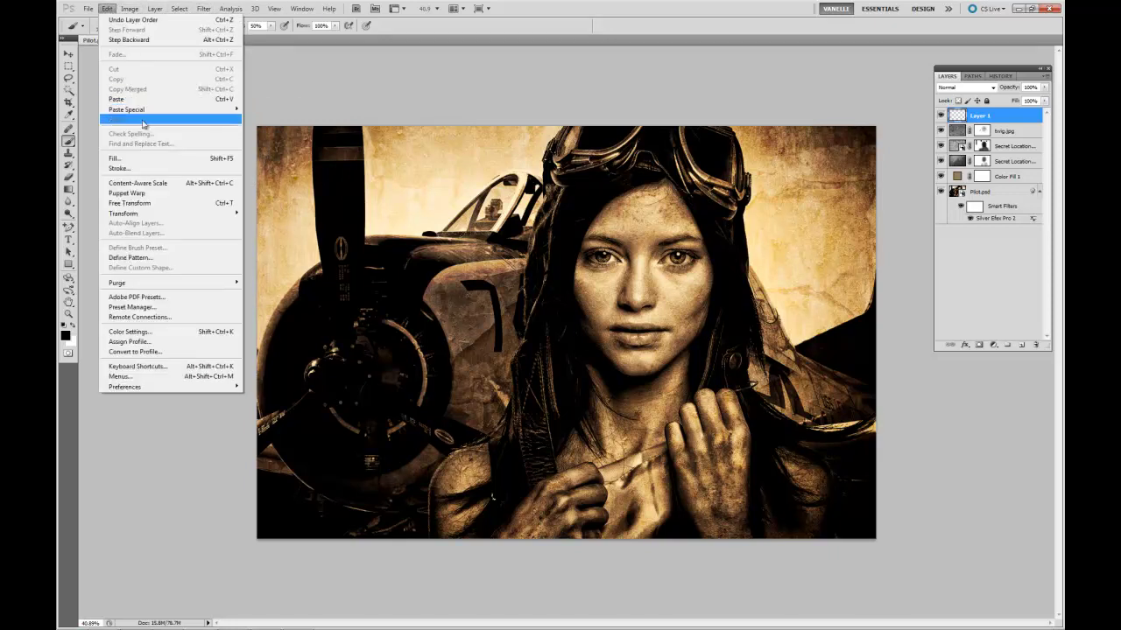
click(139, 160)
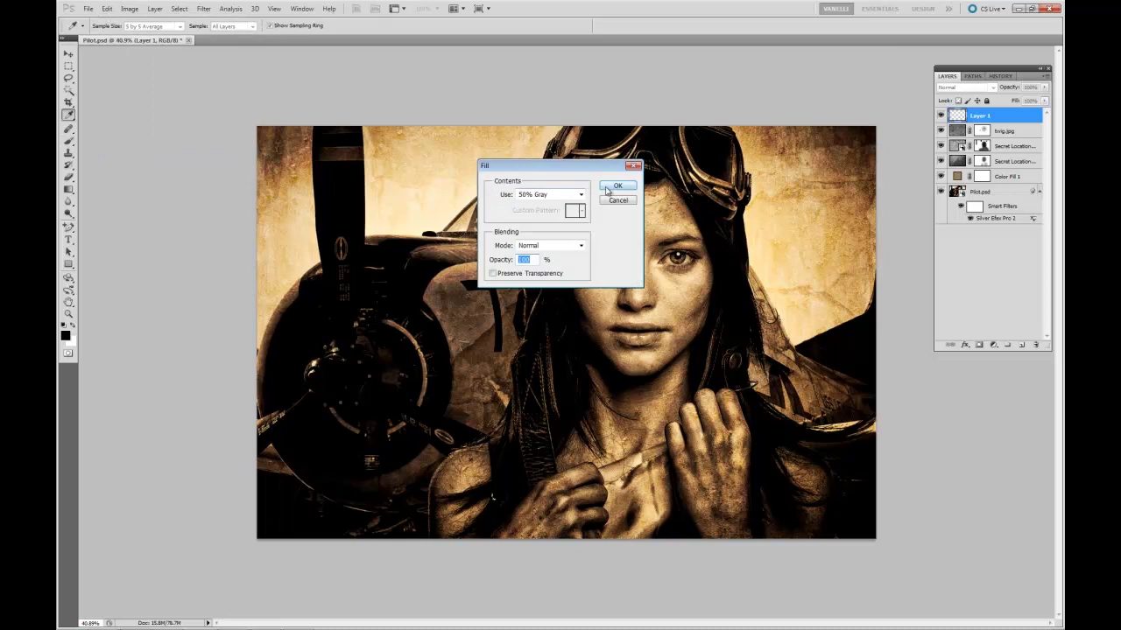
click(610, 190)
Set Layer 1's blend mode to Soft Light
click(963, 87)
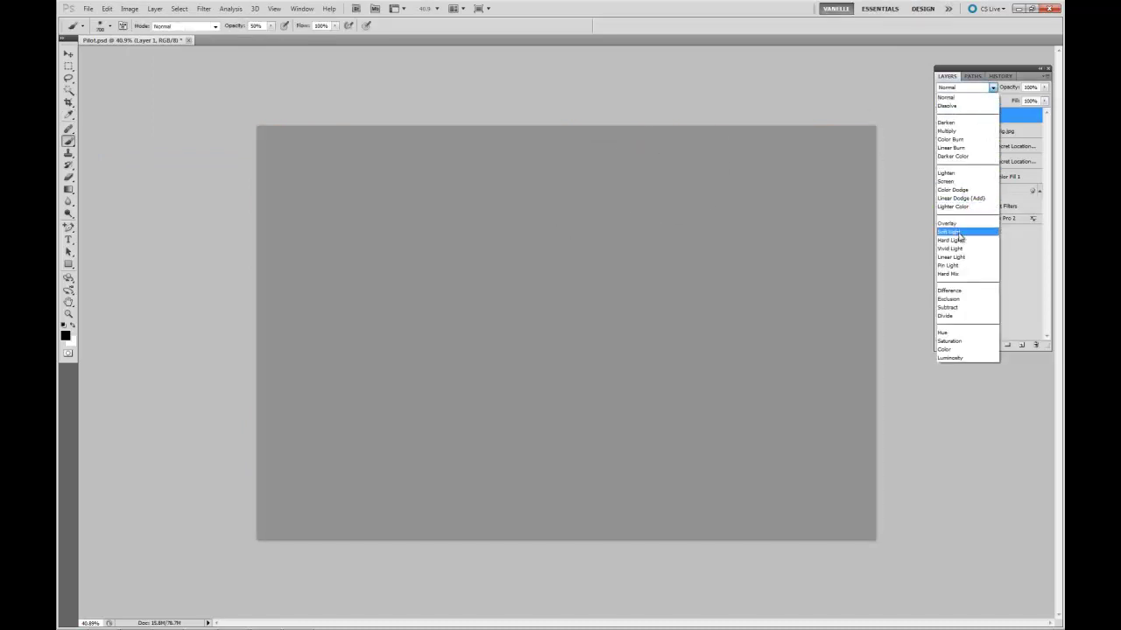
click(958, 233)
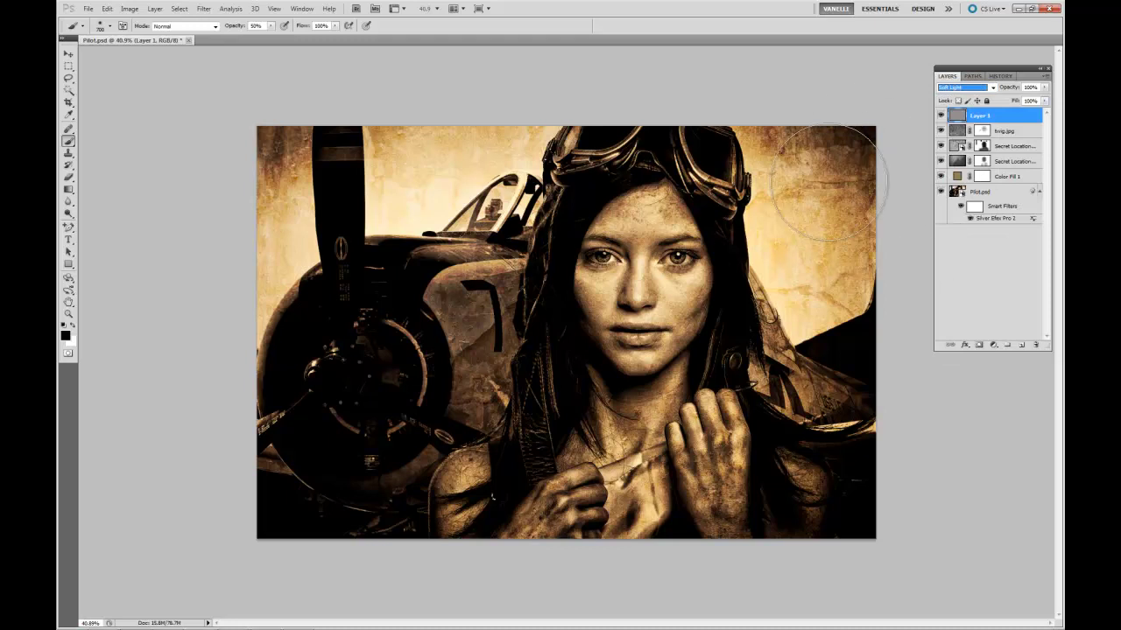
key(Return)
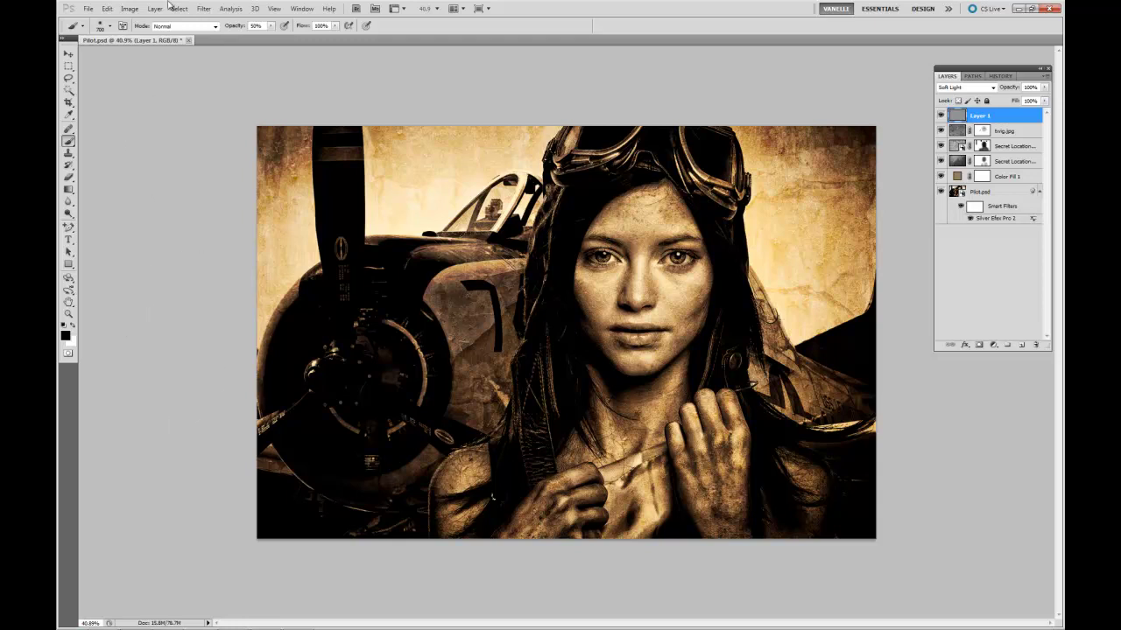
Pick the 24 px brush preset, then enlarge the brush to 800 px
click(111, 28)
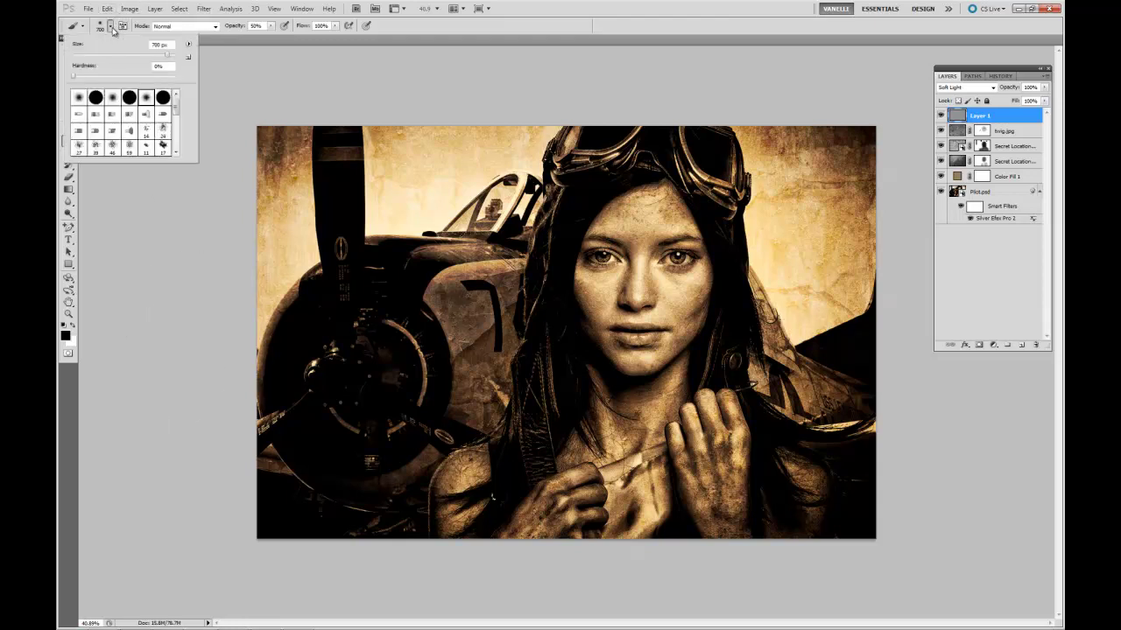
drag(179, 104, 178, 112)
click(163, 114)
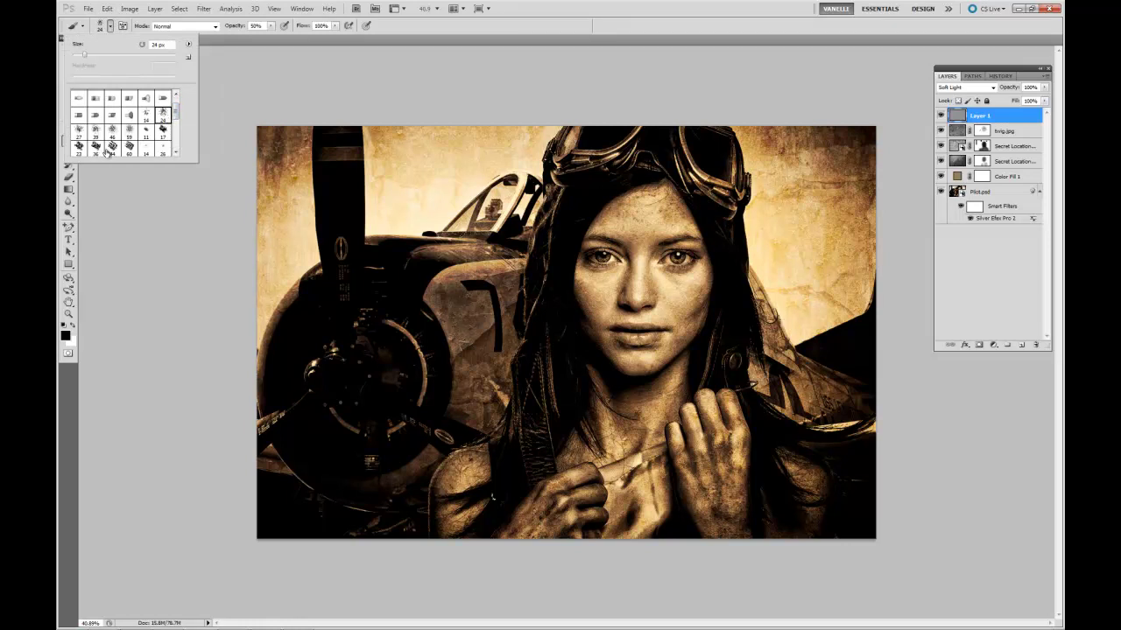
click(234, 126)
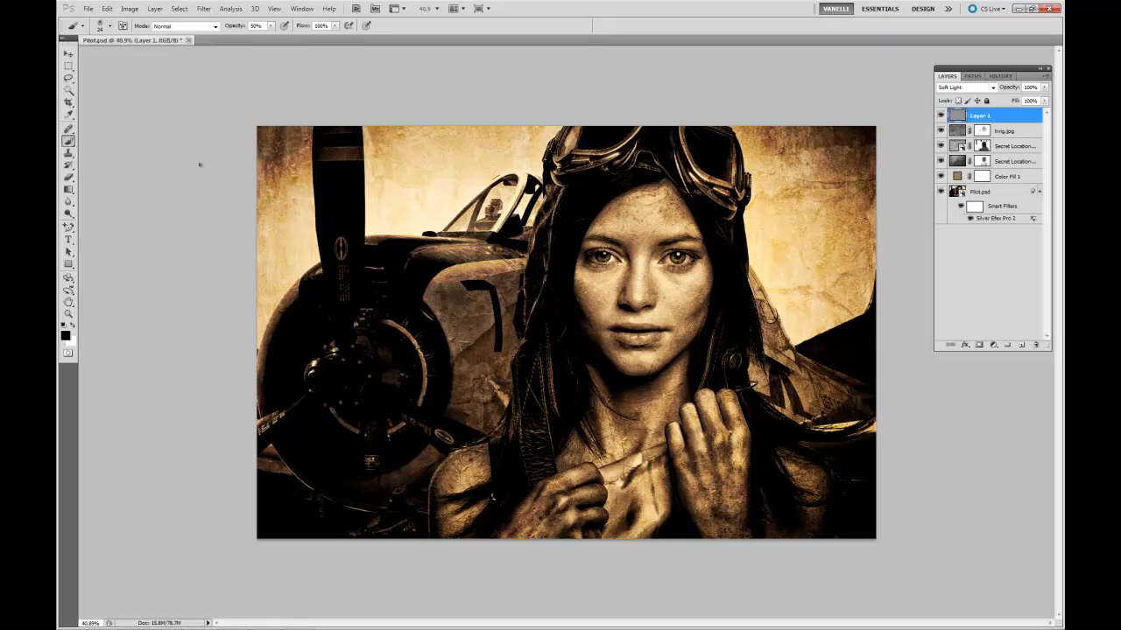
key(bracketright)
key(bracketright)
key(bracketright)
key(bracketright)
key(bracketright)
key(bracketright)
key(bracketright)
key(bracketright)
key(bracketright)
key(bracketright)
key(bracketright)
key(bracketright)
key(bracketright)
key(bracketright)
key(bracketright)
key(bracketright)
key(bracketright)
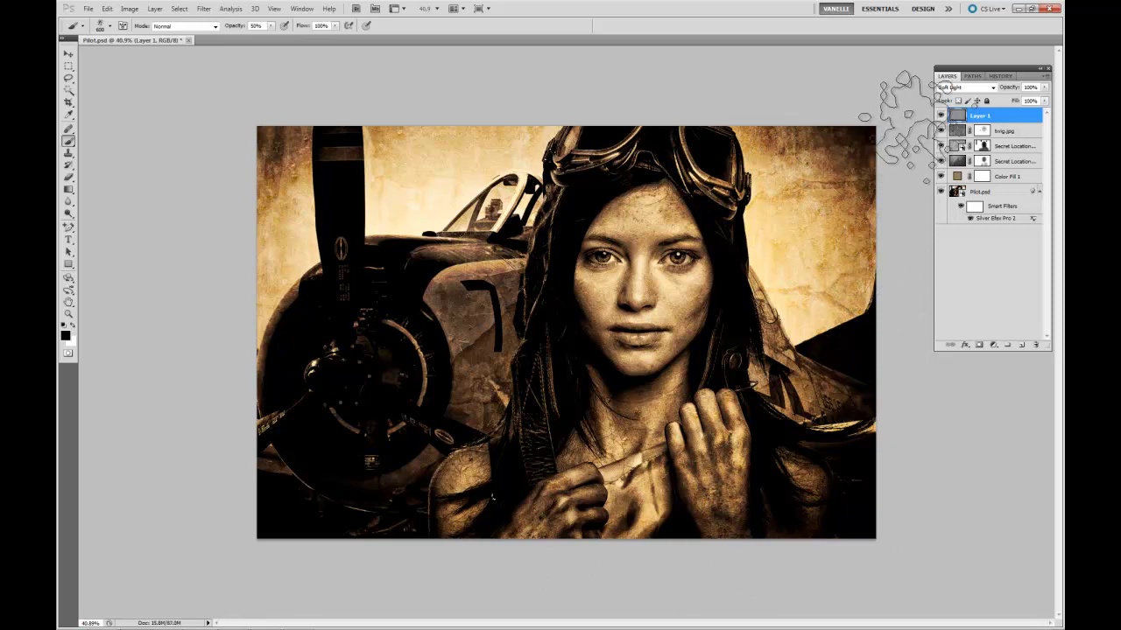
Hide the layers below Layer 1, paint dark grunge texture along the top edge, then show them again
drag(941, 138, 941, 195)
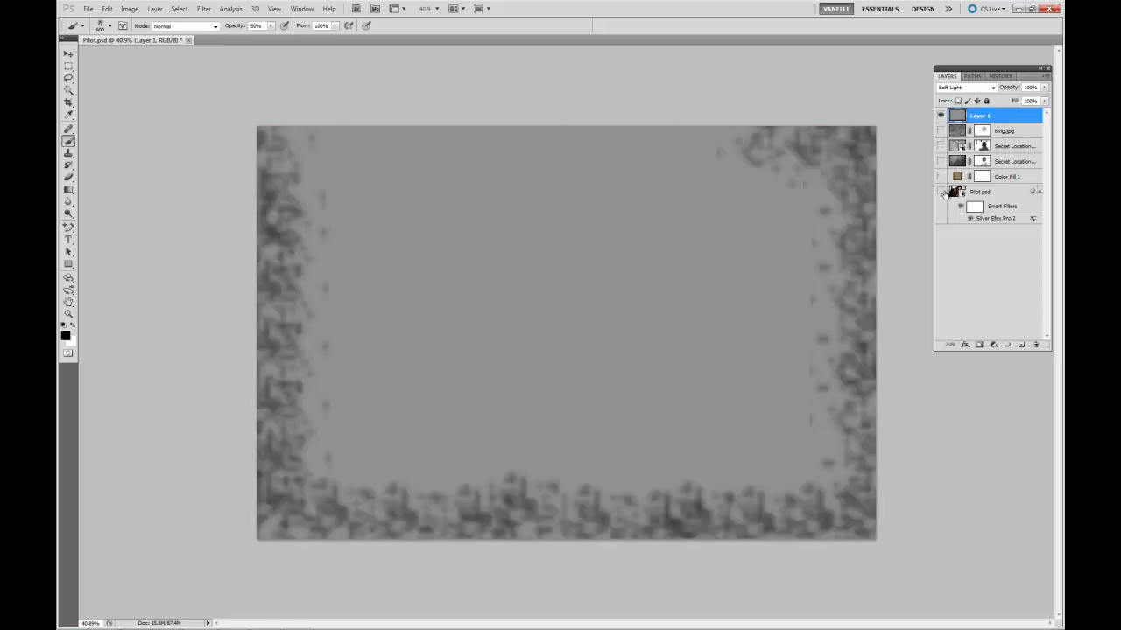
mouse_move(720, 141)
mouse_down()
mouse_move(625, 131)
mouse_move(640, 123)
mouse_move(341, 131)
mouse_move(288, 100)
mouse_up()
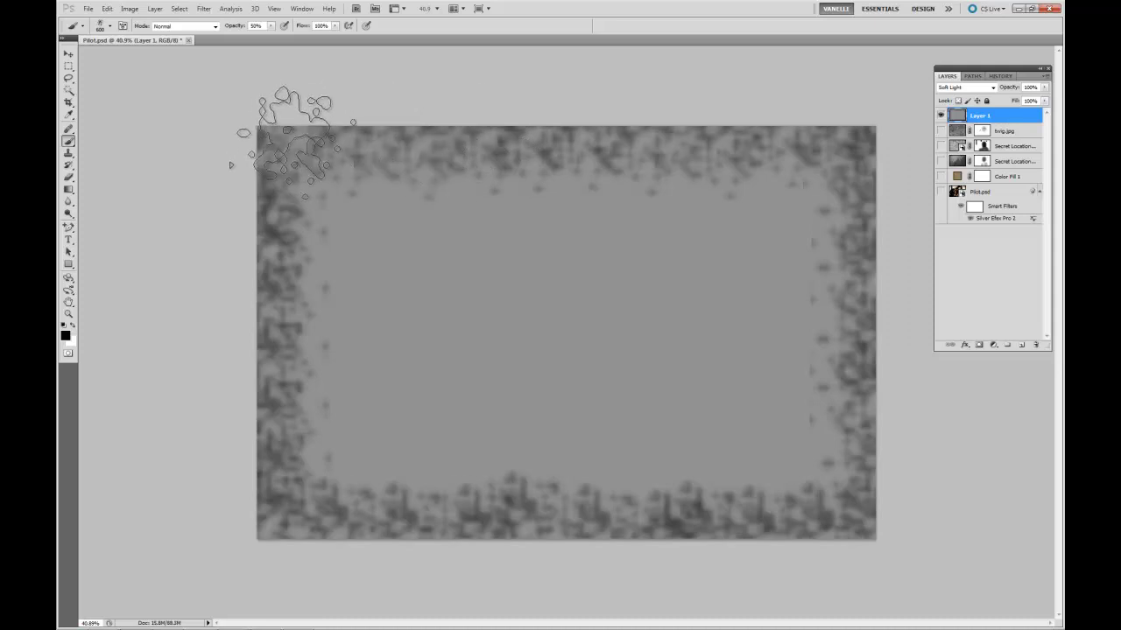
drag(941, 131, 940, 193)
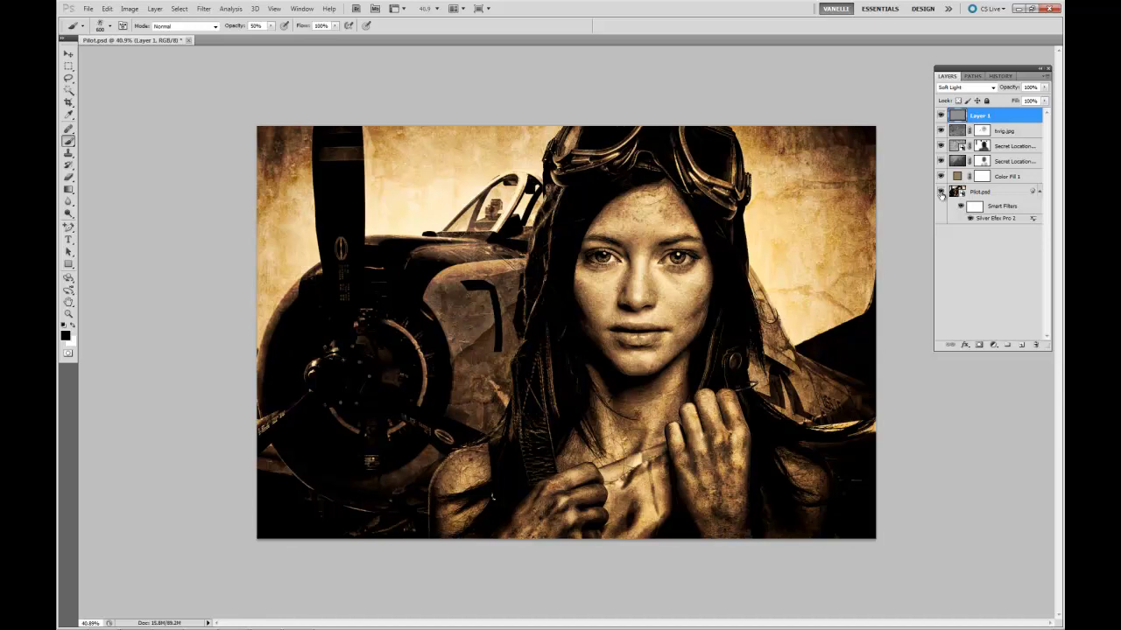
Toggle Layer 1 off and on to compare the vignette, then hide Color Fill 1
click(942, 117)
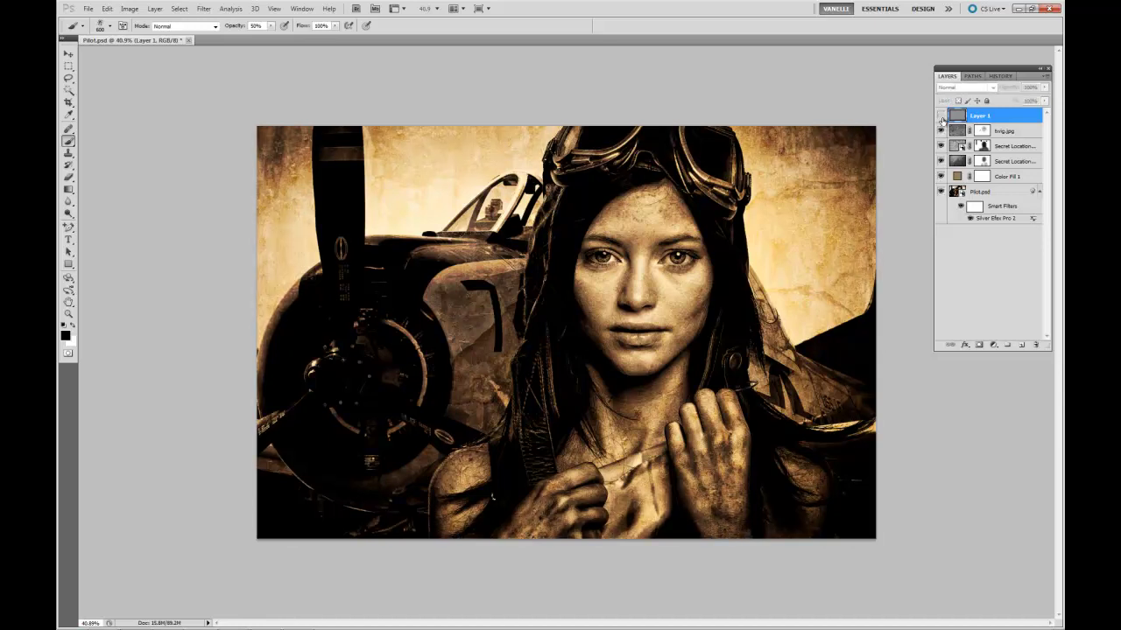
click(941, 117)
click(941, 117)
click(941, 117)
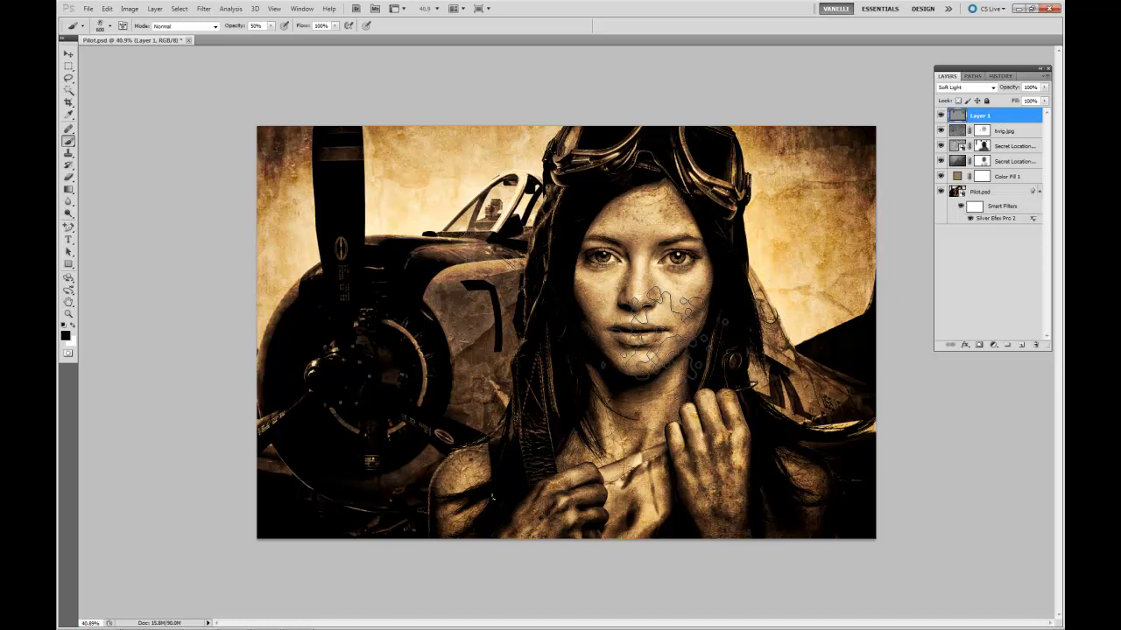
click(940, 117)
click(940, 116)
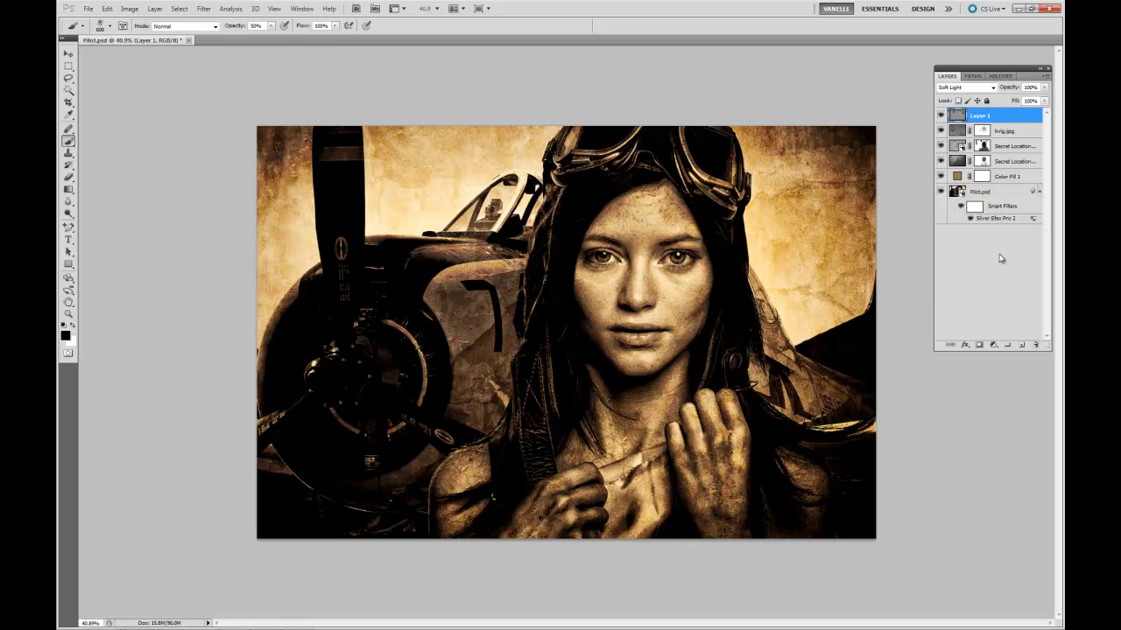
click(940, 177)
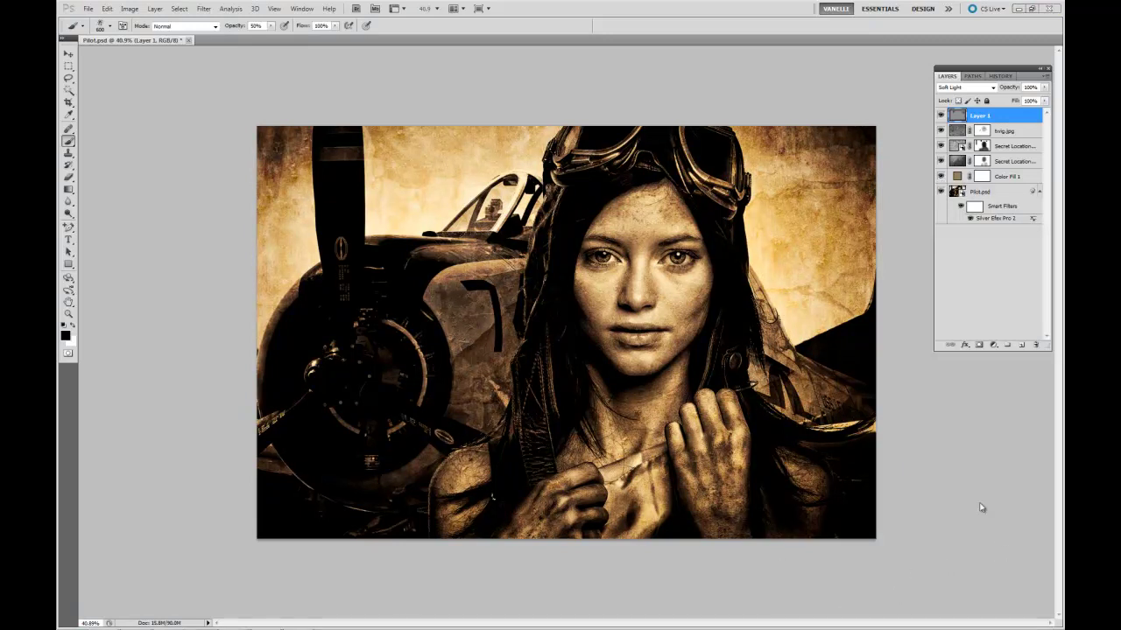
Jump to History Snapshot 1 and toggle the Pilot layer to view the plane photo
click(1001, 76)
click(995, 103)
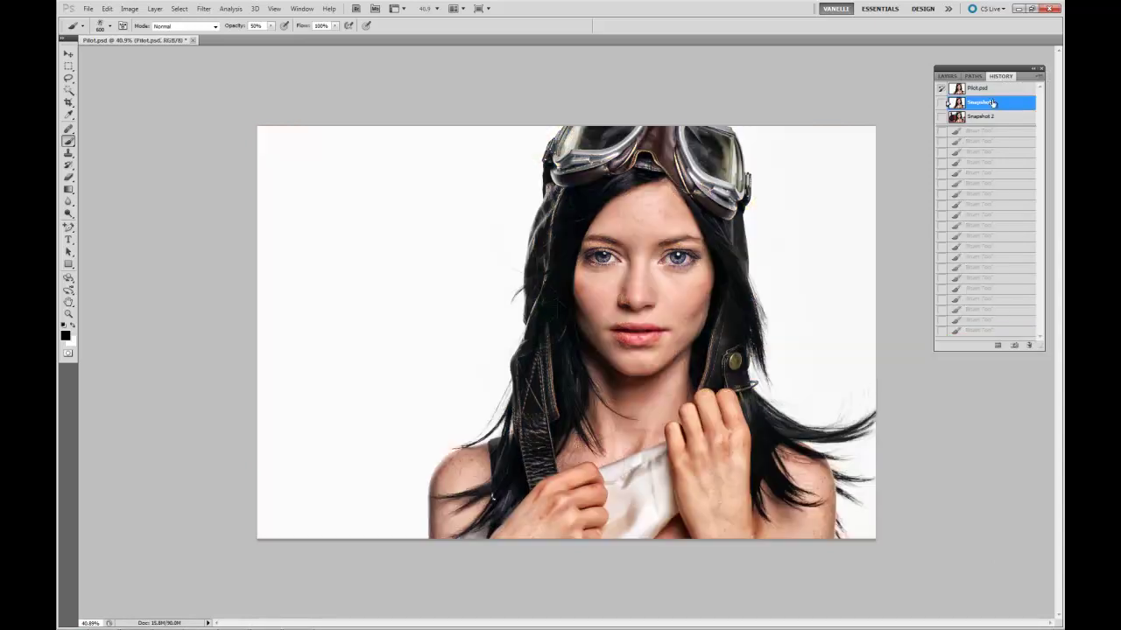
click(948, 76)
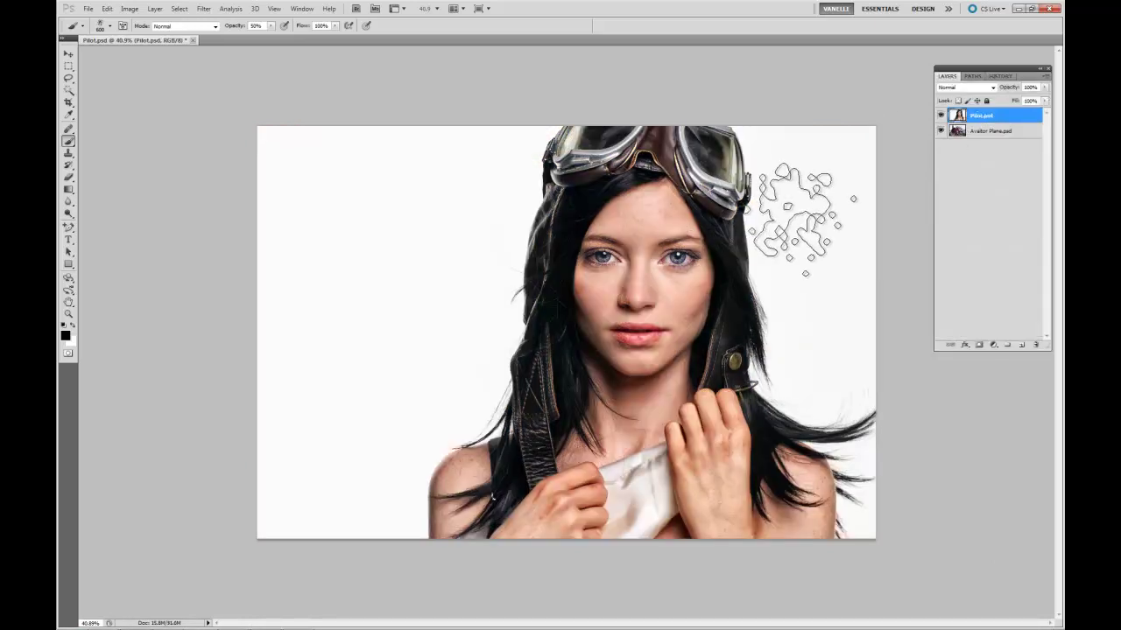
click(940, 116)
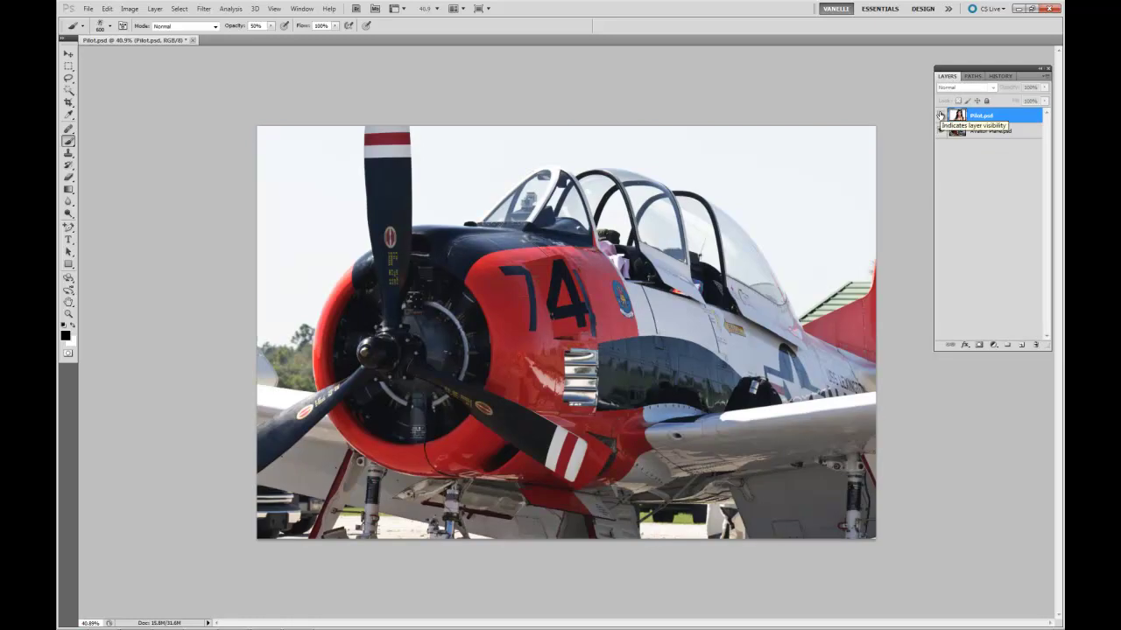
click(940, 116)
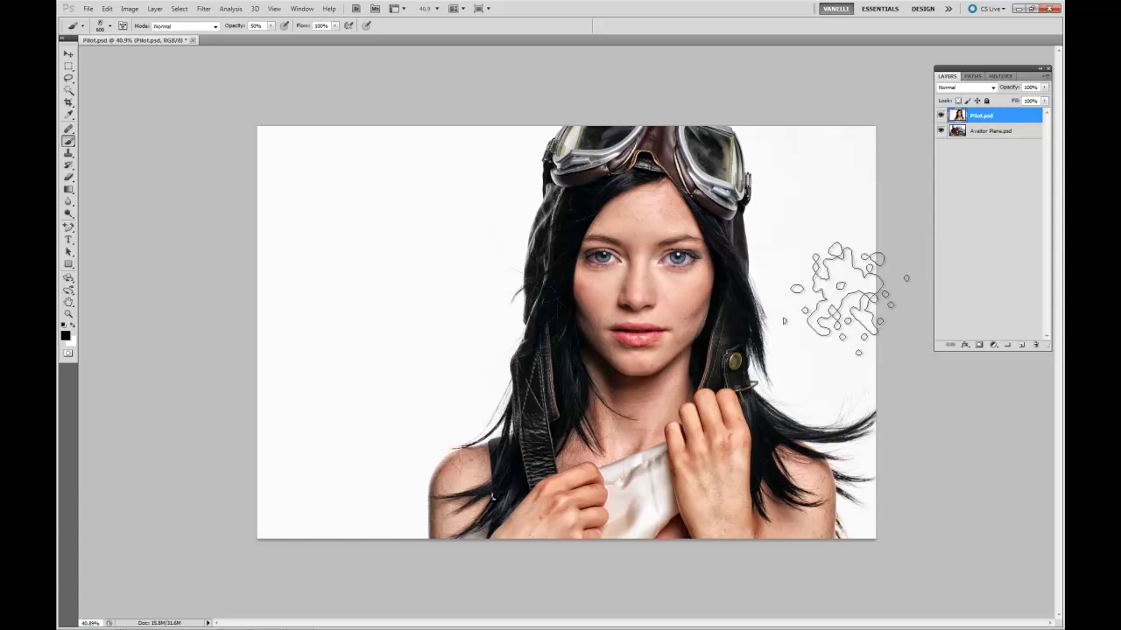
Toggle the Pilot layer again, then restore History Snapshot 2 with the plane behind
click(942, 116)
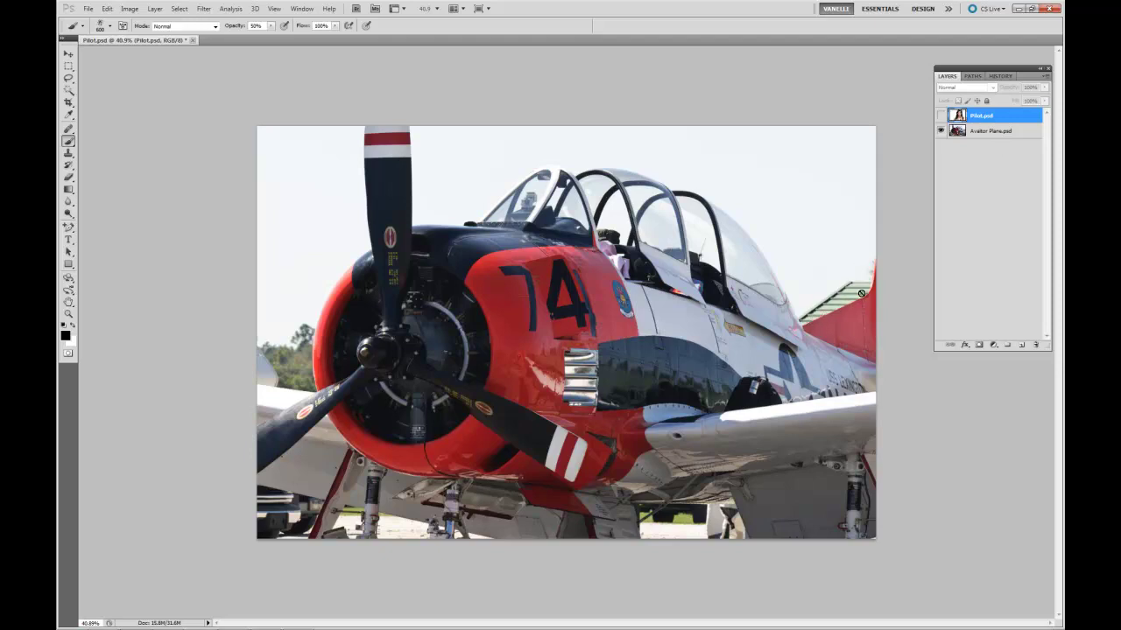
click(940, 116)
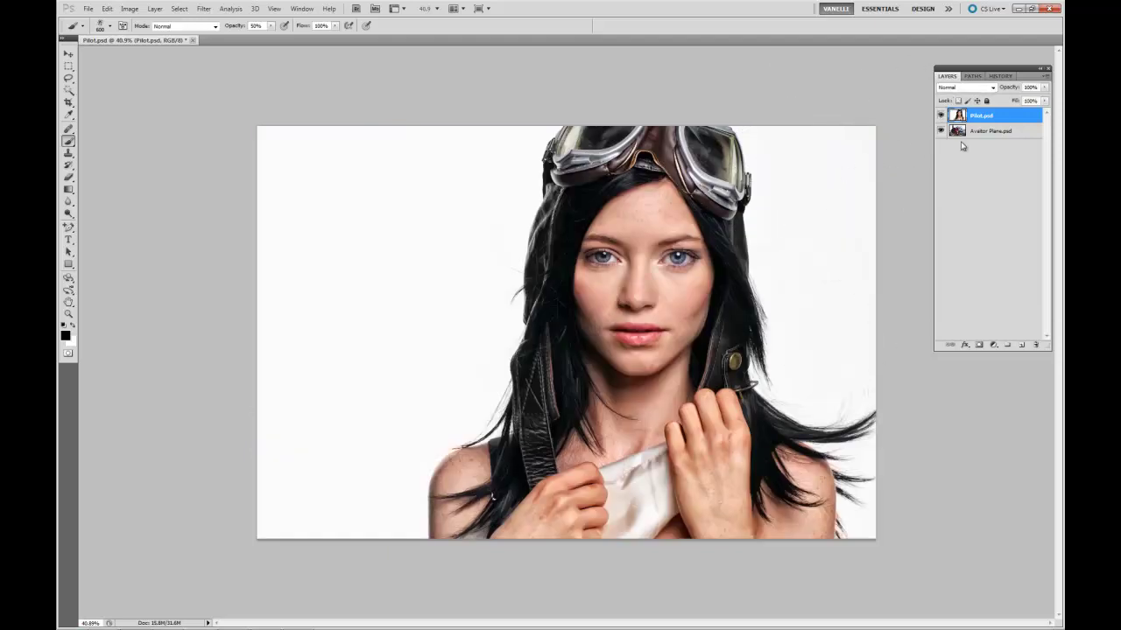
click(1001, 77)
click(980, 117)
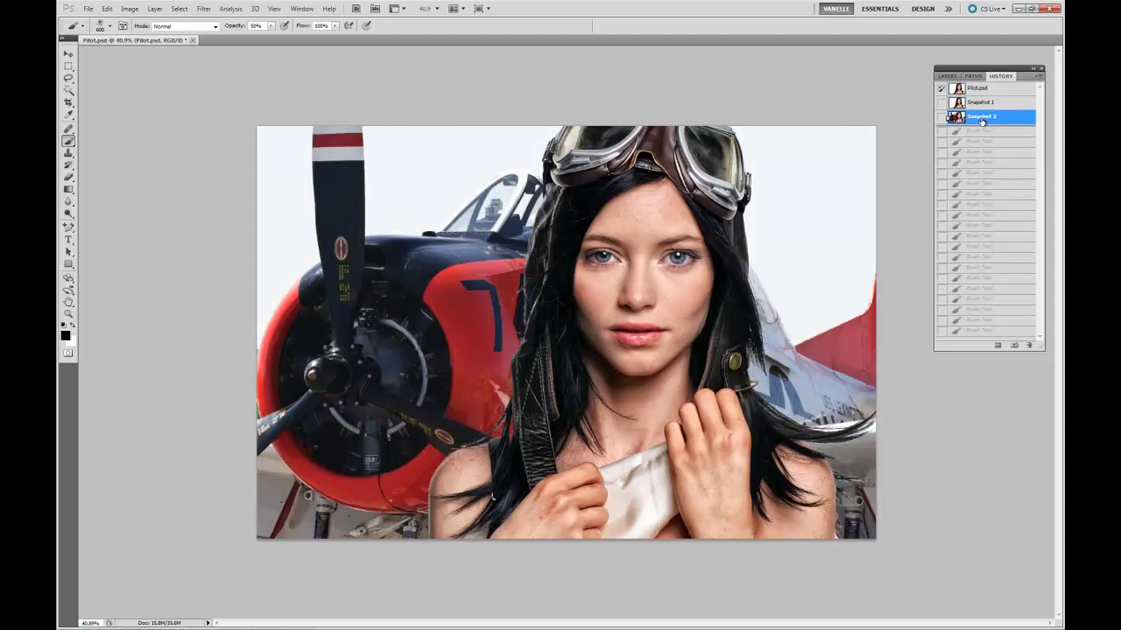
Select the last Brush Tool history state and return to the Layers panel
click(978, 330)
click(947, 76)
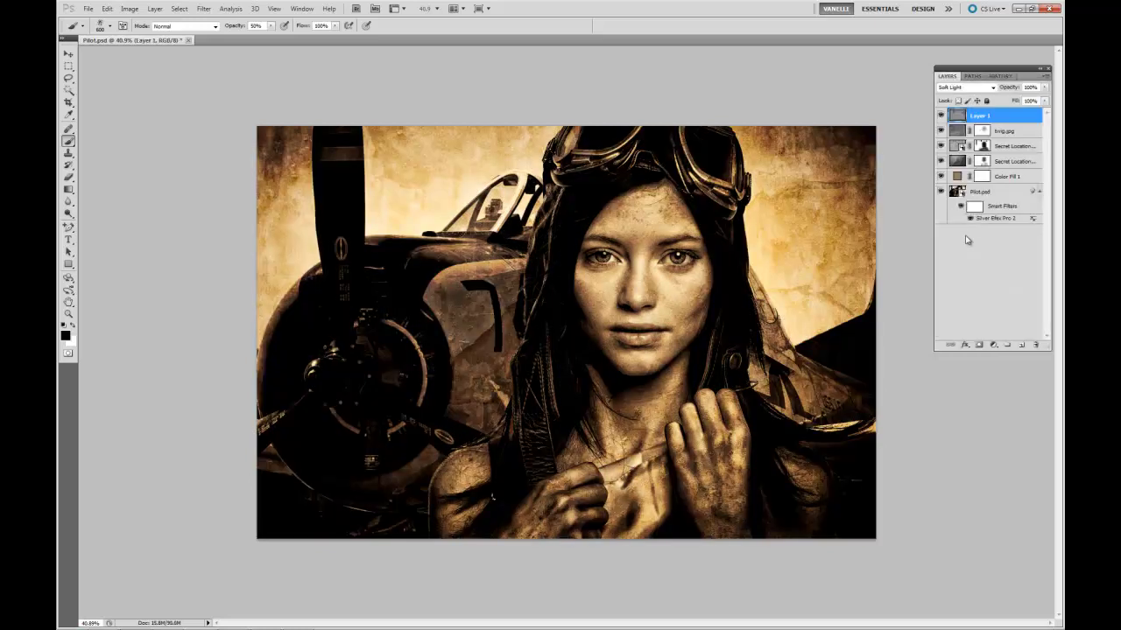